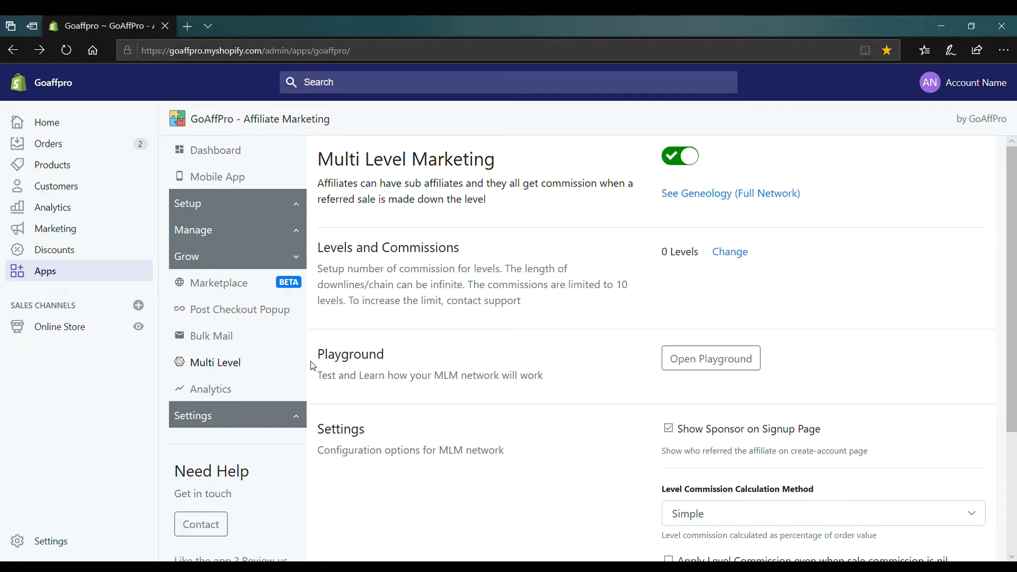
Open the commission level setup from the '0 Levels' Change link.
left_click(730, 252)
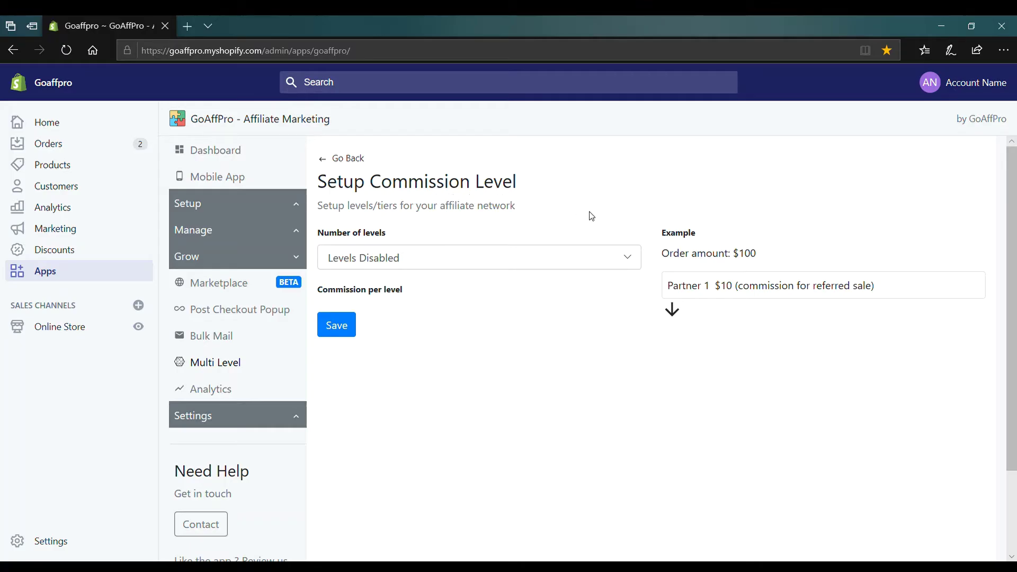
Set the number of commission levels to 2.
left_click(596, 258)
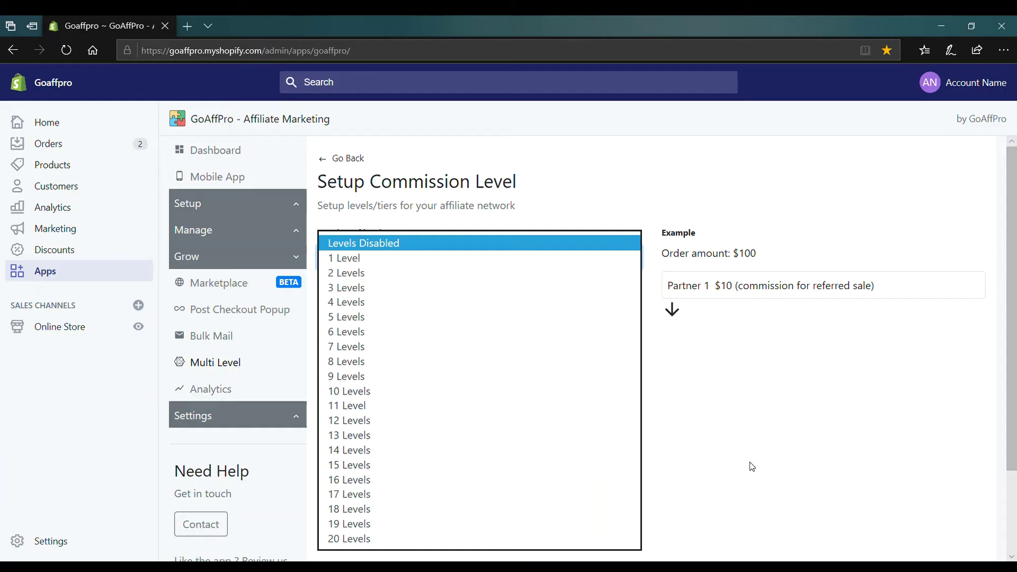
left_click(453, 273)
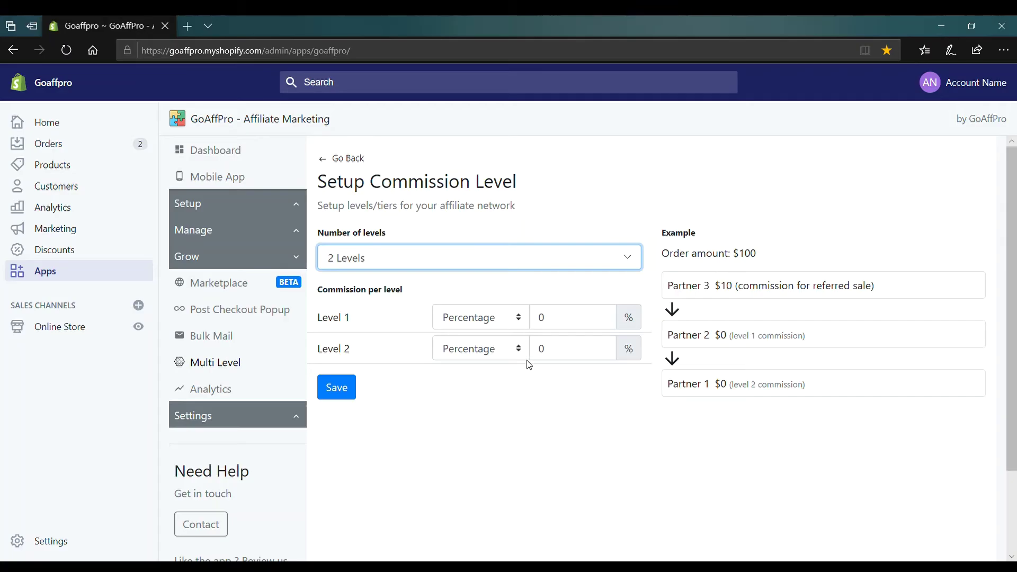
Enter commission rates of 10% for Level 1 and 5% for Level 2.
double_click(562, 317)
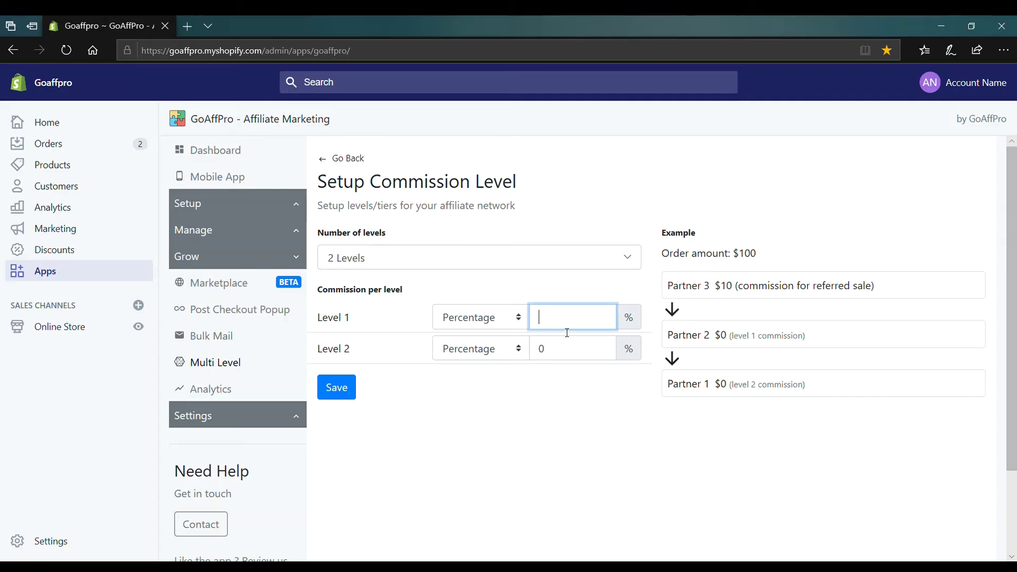
type("10")
left_click(569, 349)
key("BackSpace")
type("5")
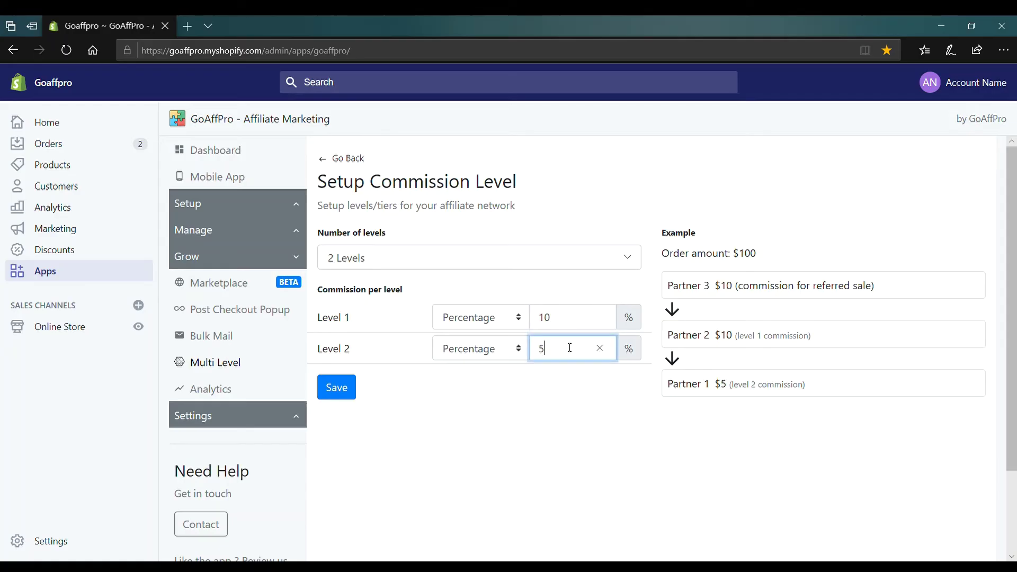
left_click(521, 417)
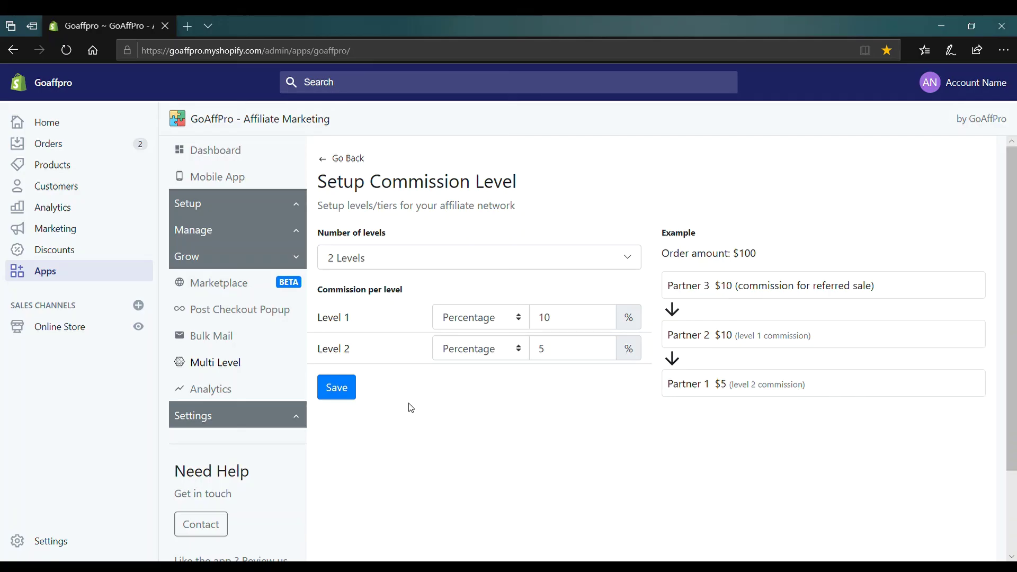
Save the 10% and 5% two-level commission settings.
left_click(348, 398)
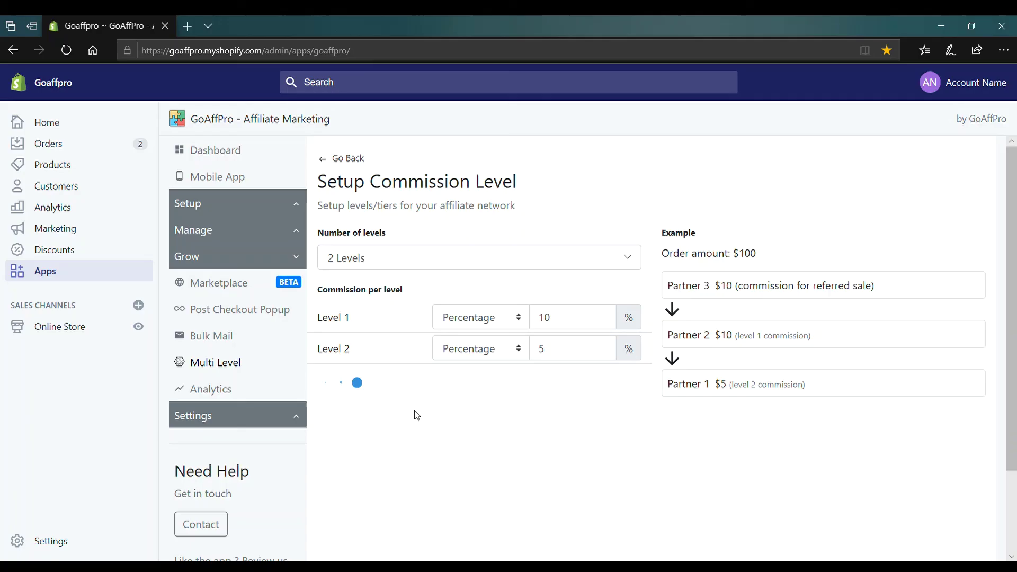